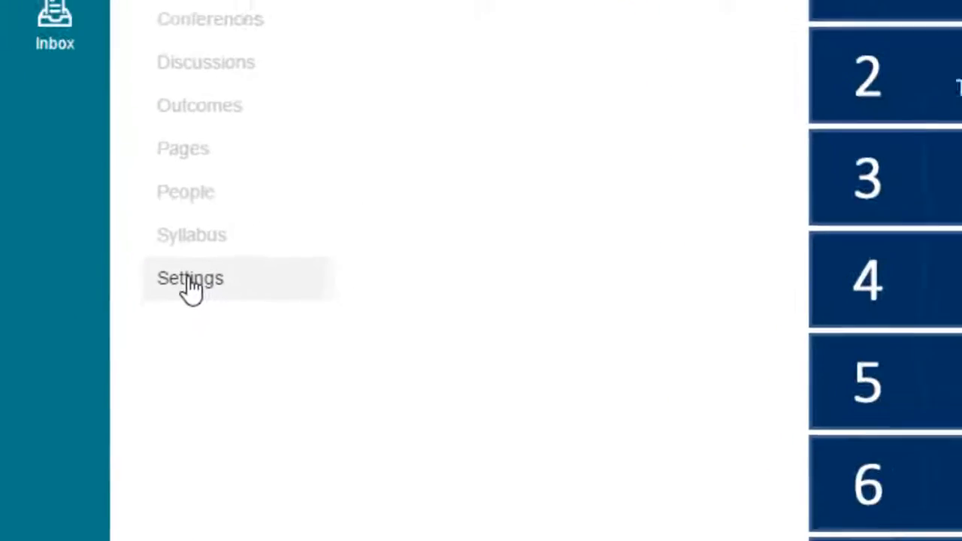
# Open the content import page from the course settings and look through the available content types
pyautogui.click(245, 259)
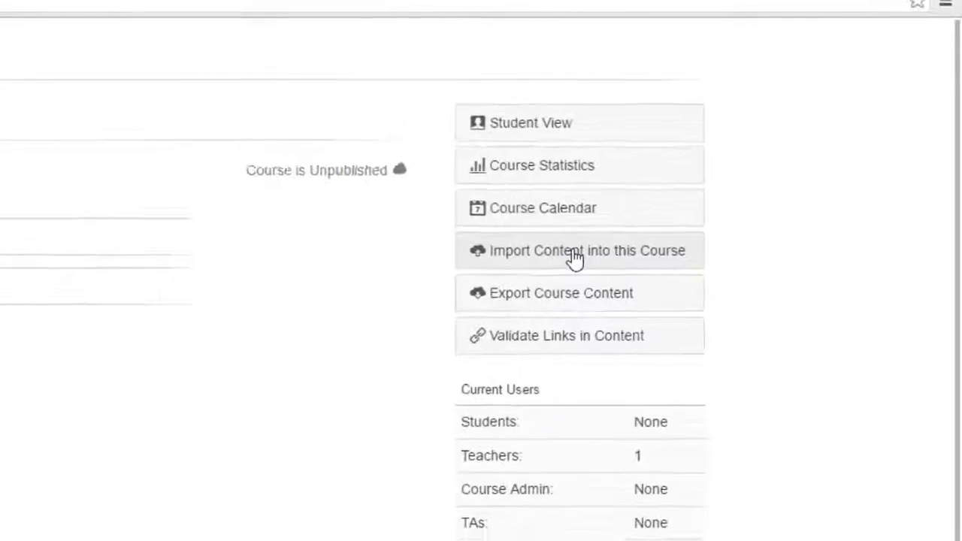
pyautogui.click(594, 254)
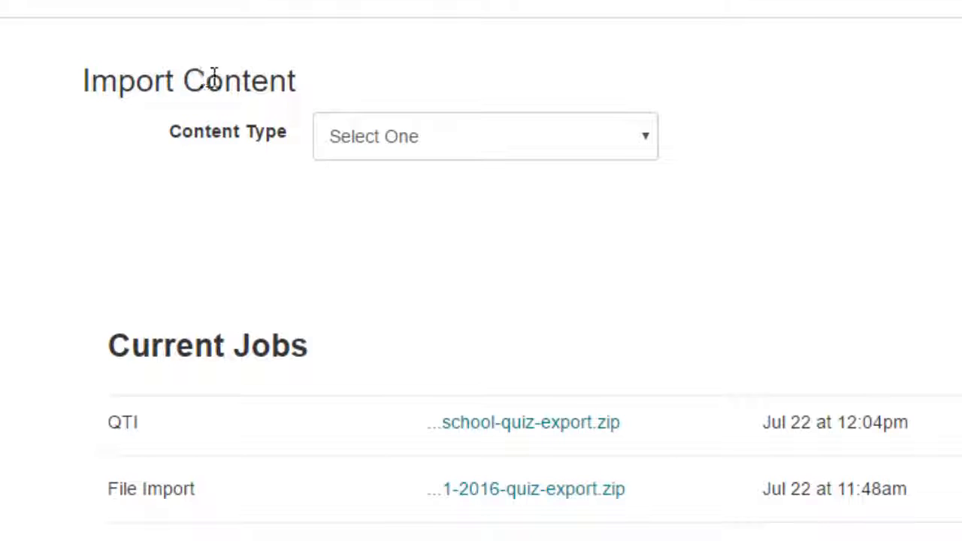
pyautogui.click(644, 139)
pyautogui.click(637, 141)
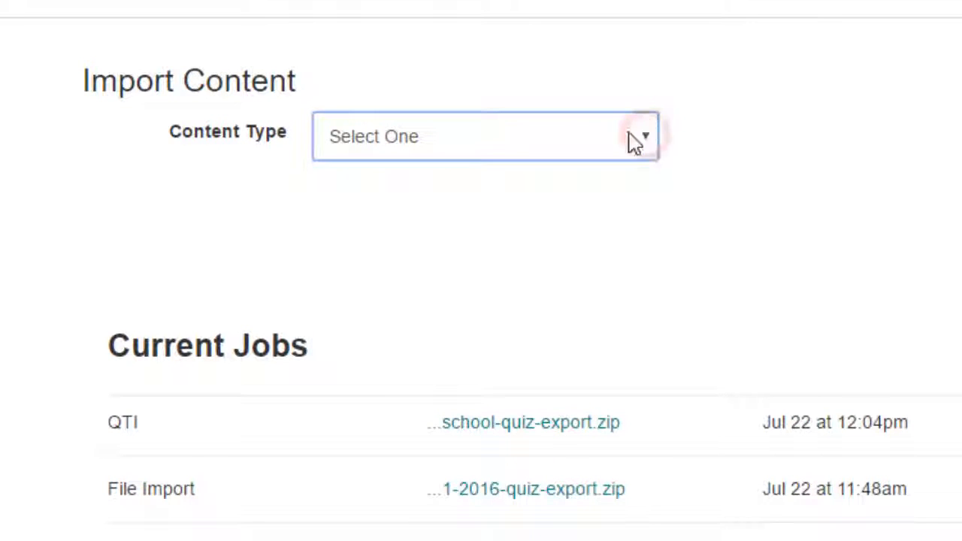
pyautogui.click(645, 139)
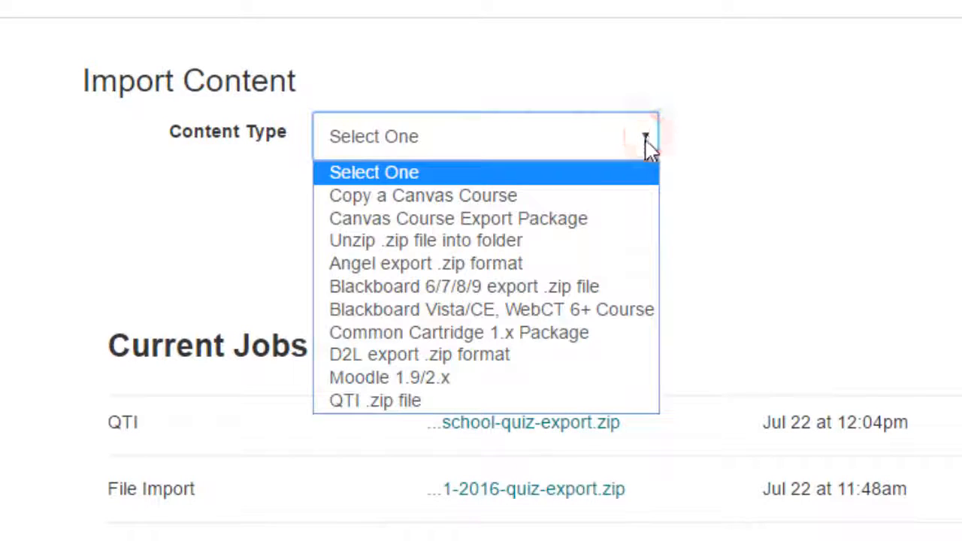
pyautogui.click(794, 201)
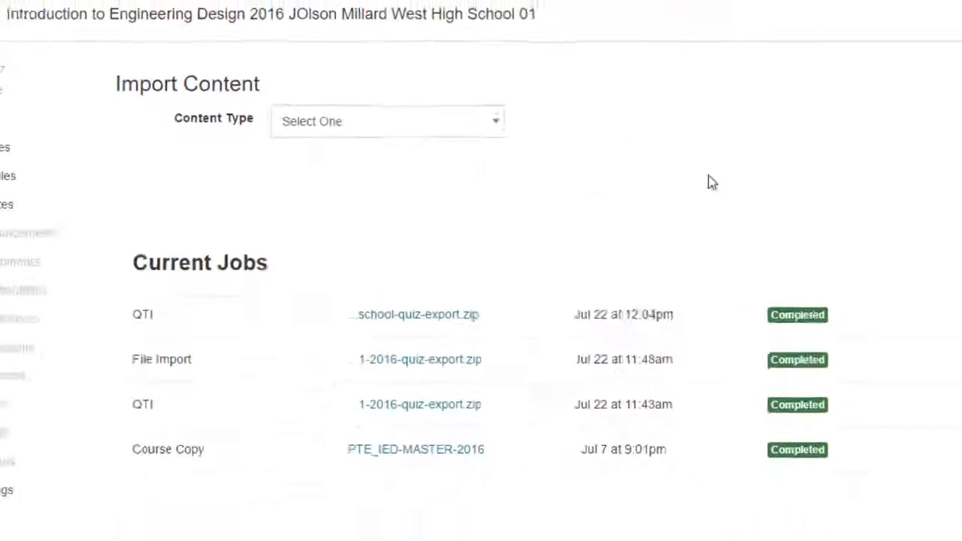
# Bring the HP v100w (J:) drive window into view, check the quiz export zip file there, and move the window away
pyautogui.moveTo(961, 109)
pyautogui.mouseDown()
pyautogui.moveTo(924, 95)
pyautogui.moveTo(693, 127)
pyautogui.moveTo(637, 124)
pyautogui.mouseUp()
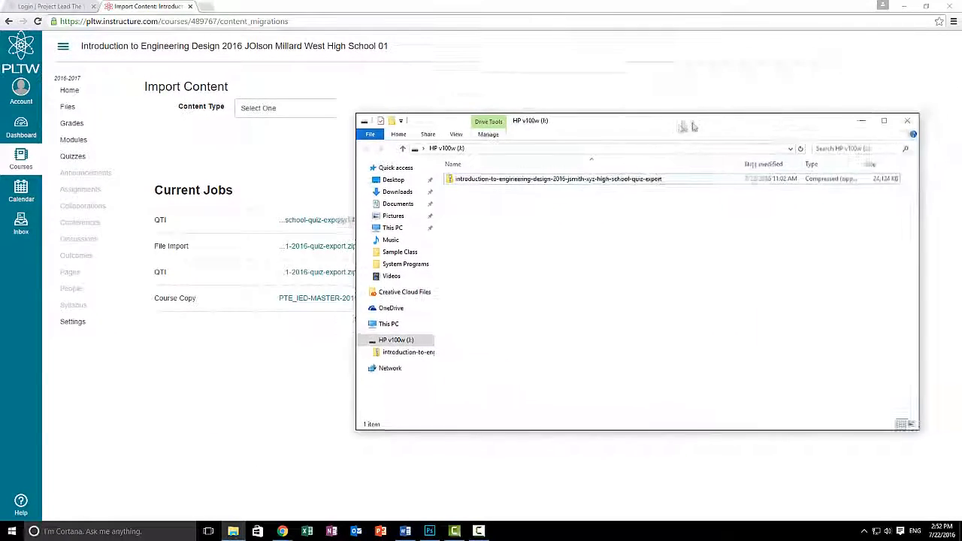
pyautogui.click(503, 178)
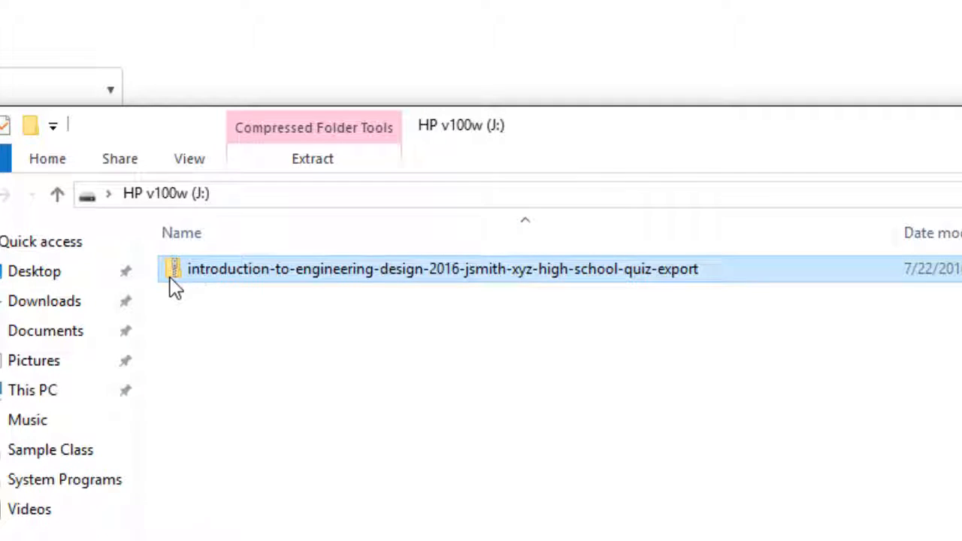
pyautogui.moveTo(172, 272); pyautogui.dragTo(190, 284)
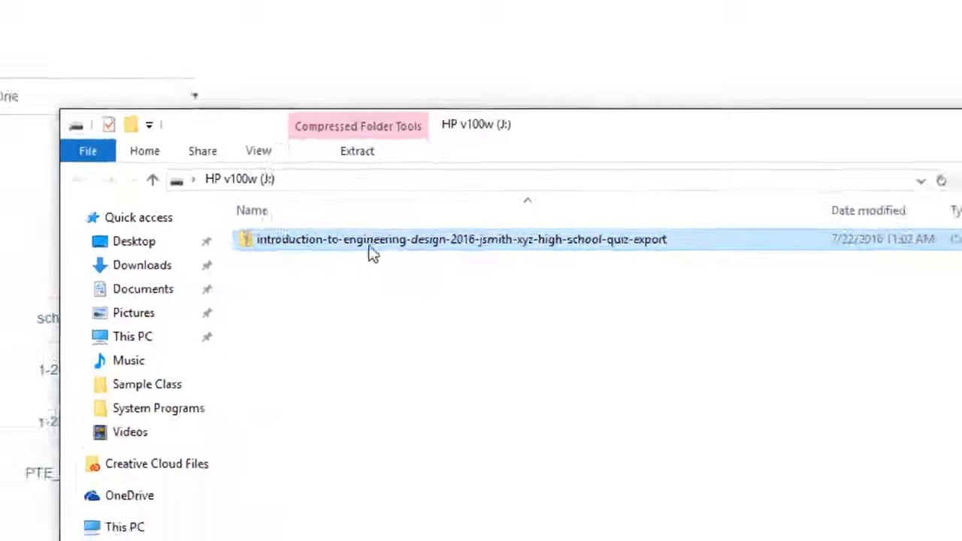
pyautogui.moveTo(553, 126); pyautogui.dragTo(961, 138)
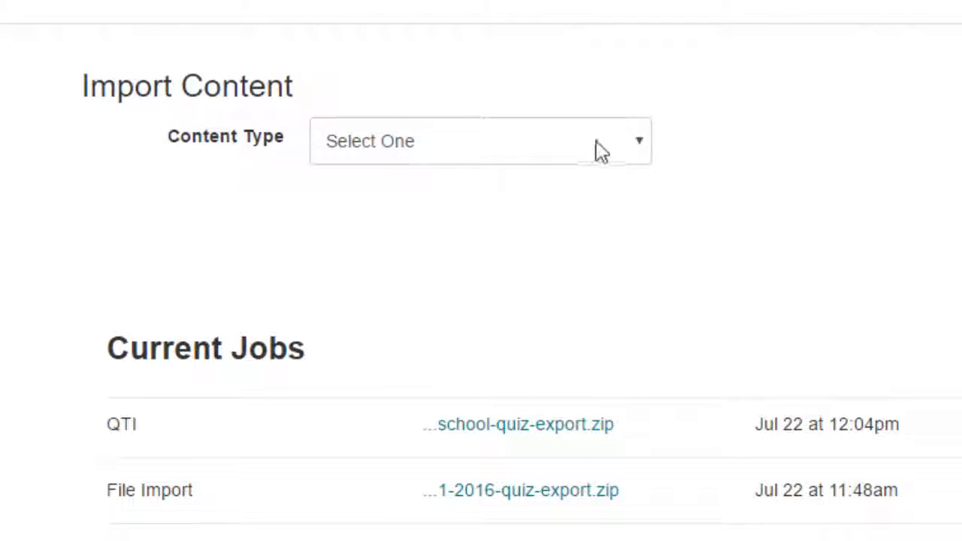
# Import the introduction-to-engineering-design-2016 quiz export from the HP v100w (J:) drive as a QTI .zip file
pyautogui.click(645, 150)
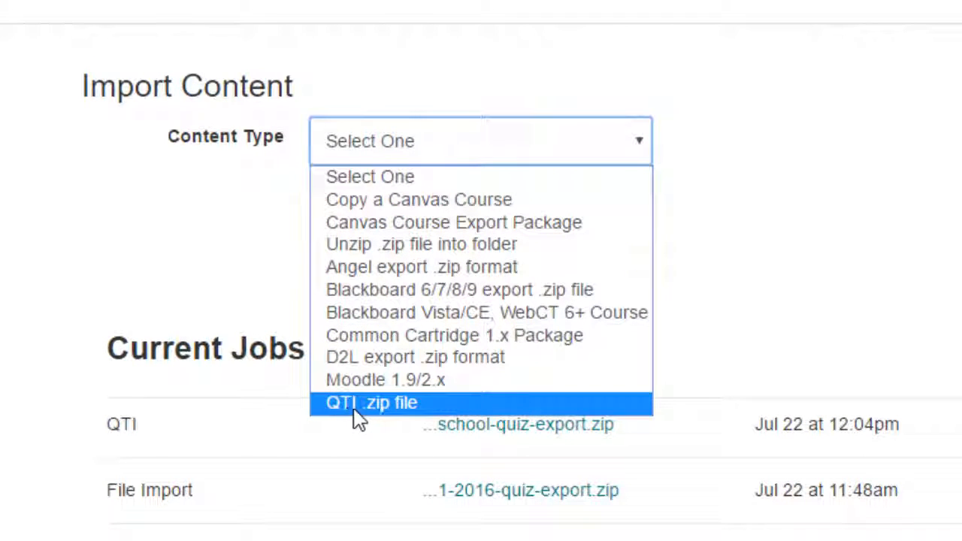
pyautogui.click(385, 404)
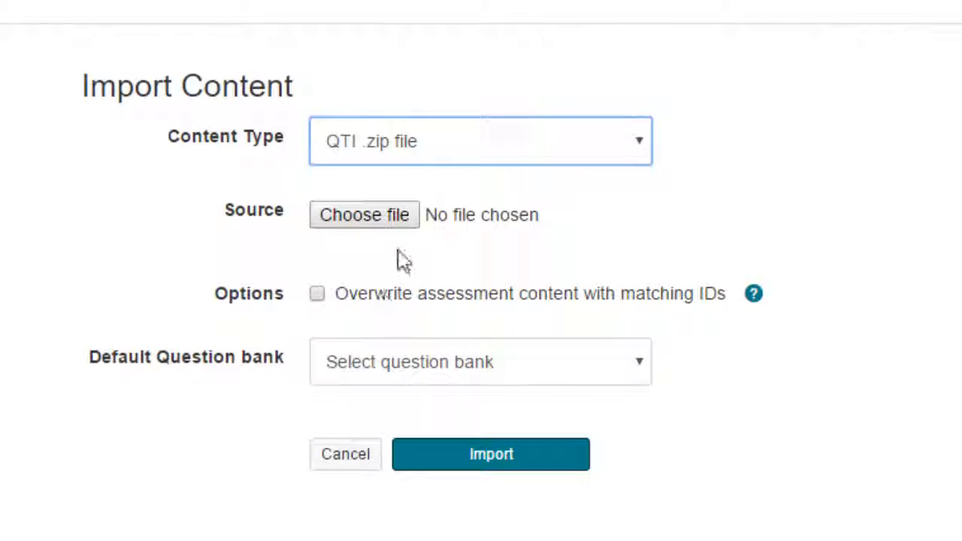
pyautogui.click(368, 215)
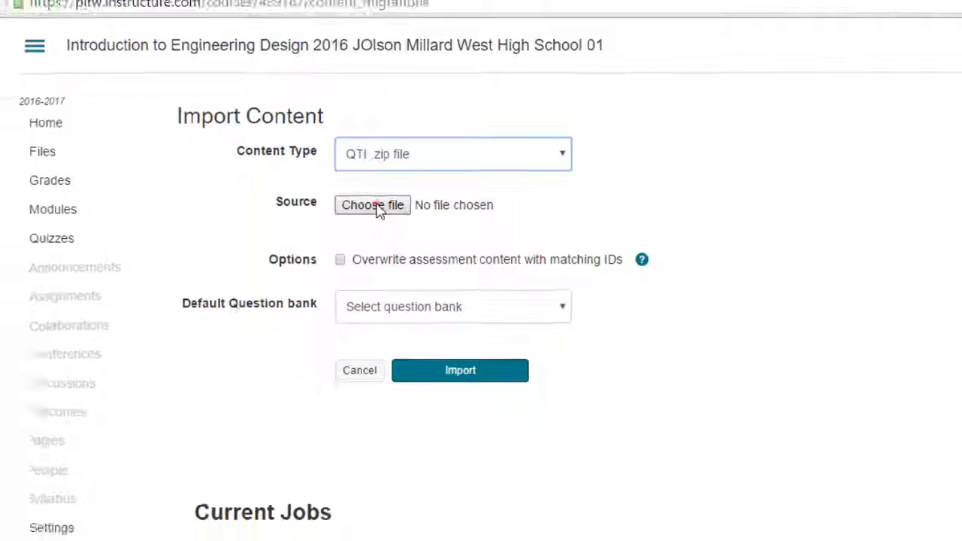
pyautogui.click(68, 315)
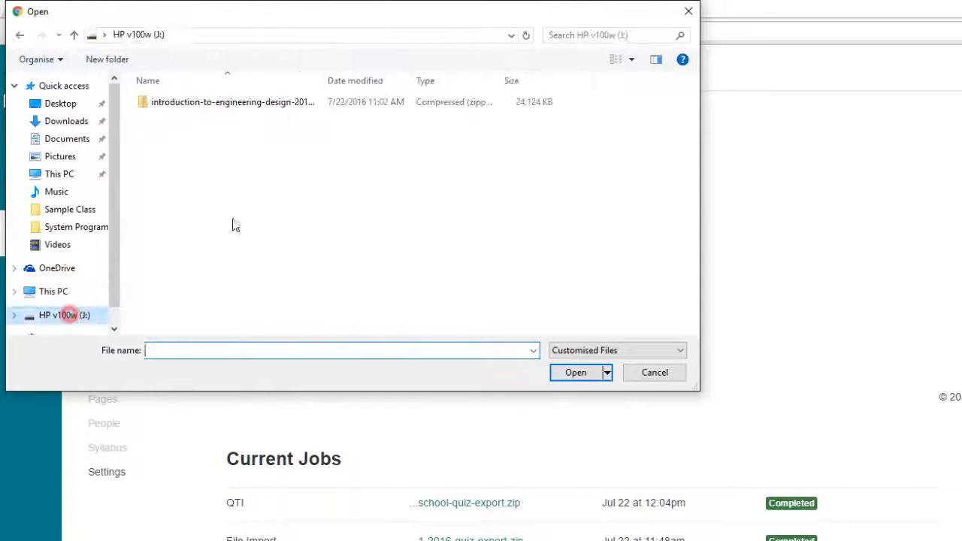
pyautogui.click(229, 103)
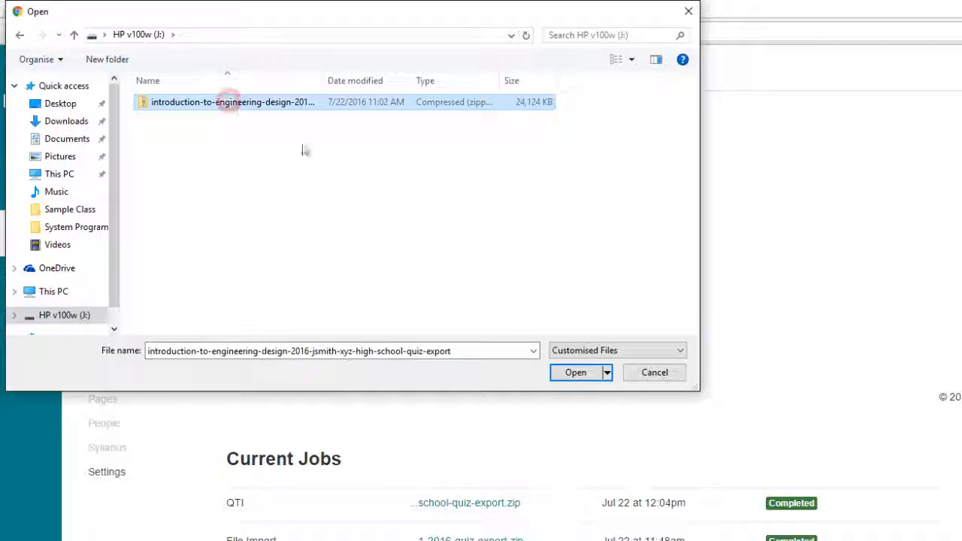
pyautogui.click(576, 373)
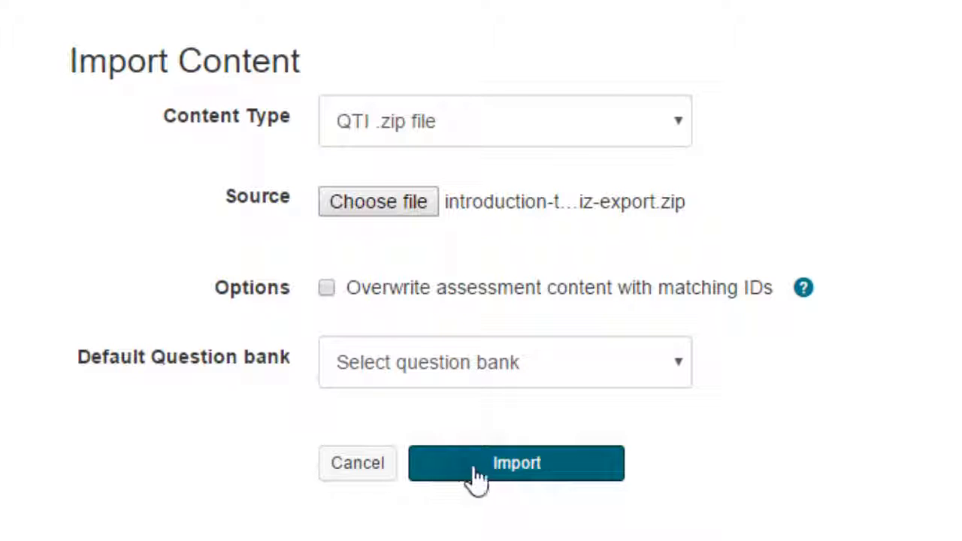
pyautogui.click(507, 466)
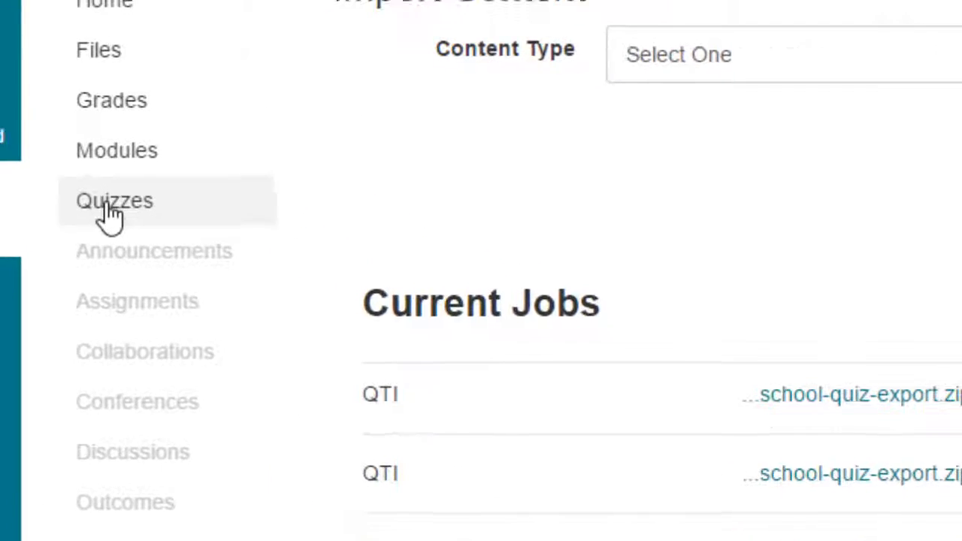
# Open the course's quiz list and review the assignment quizzes, practice quizzes and surveys
pyautogui.click(110, 209)
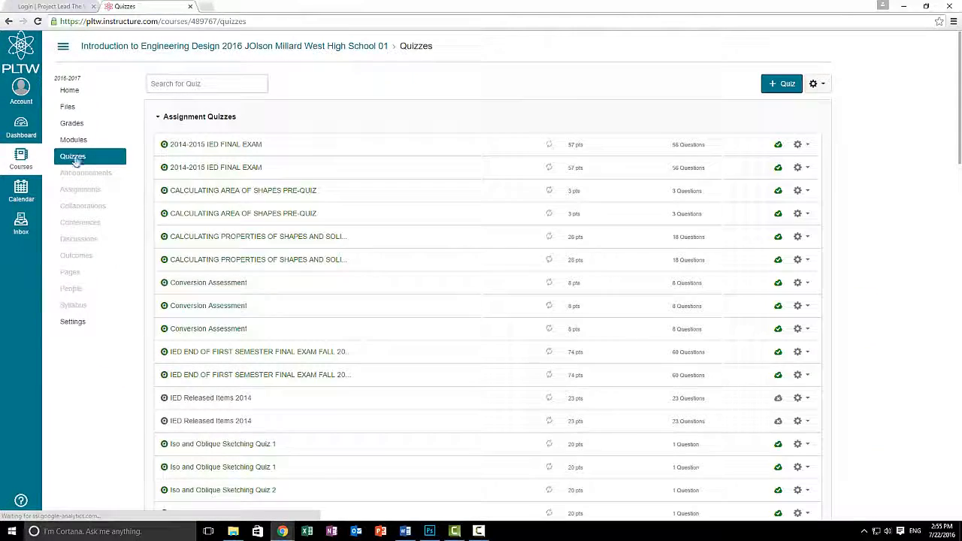
pyautogui.scroll(-5, 324, 190)
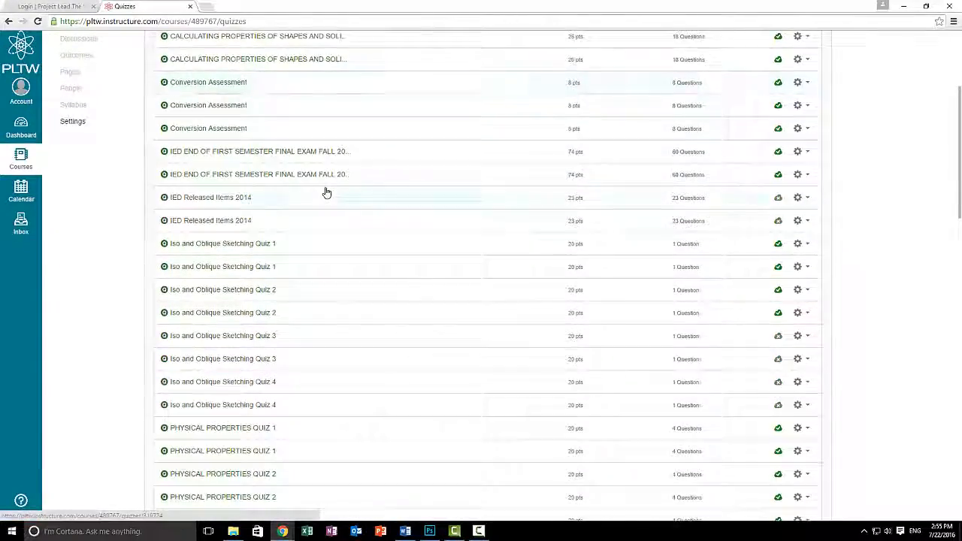
pyautogui.scroll(-10, 327, 194)
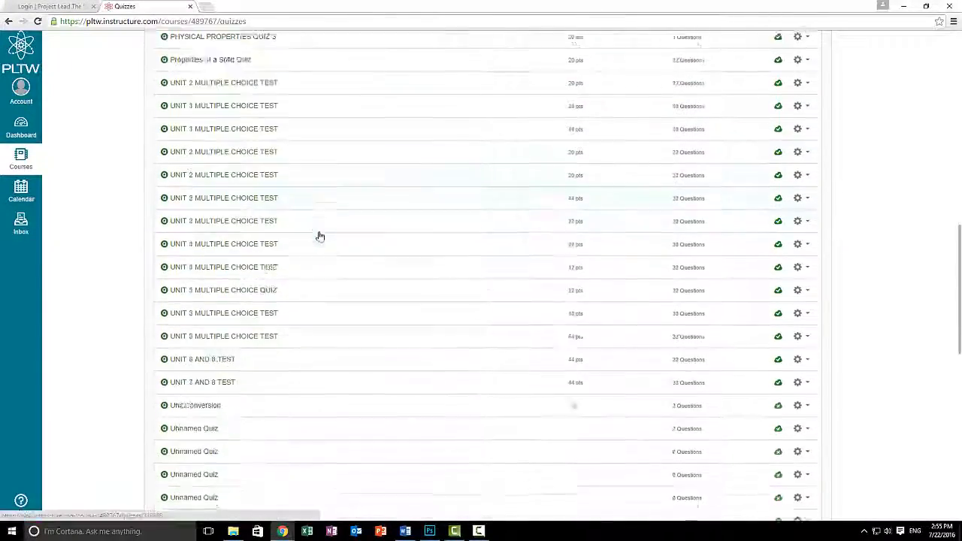
pyautogui.scroll(-10, 289, 278)
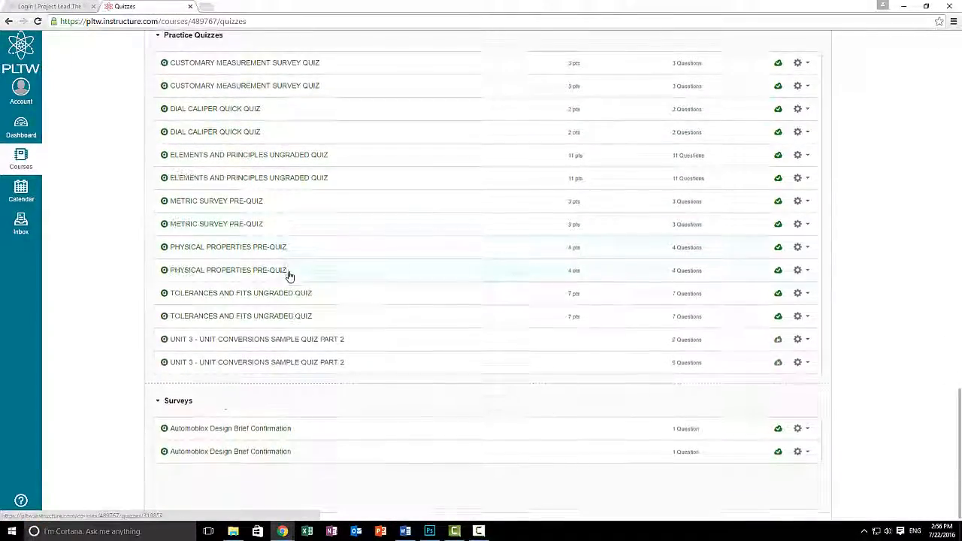
pyautogui.scroll(20, 280, 263)
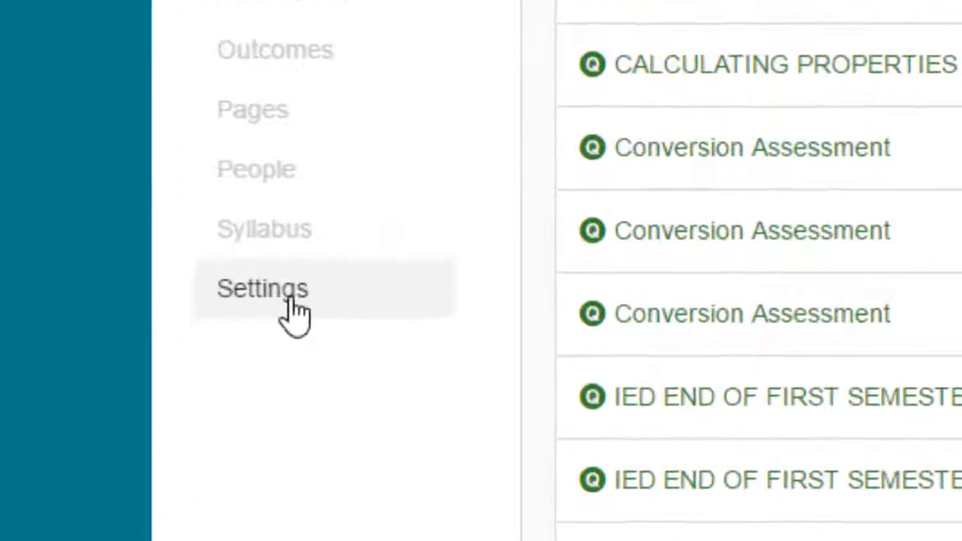
# Create a Quiz-type content export from the course settings with All Quizzes selected
pyautogui.click(289, 301)
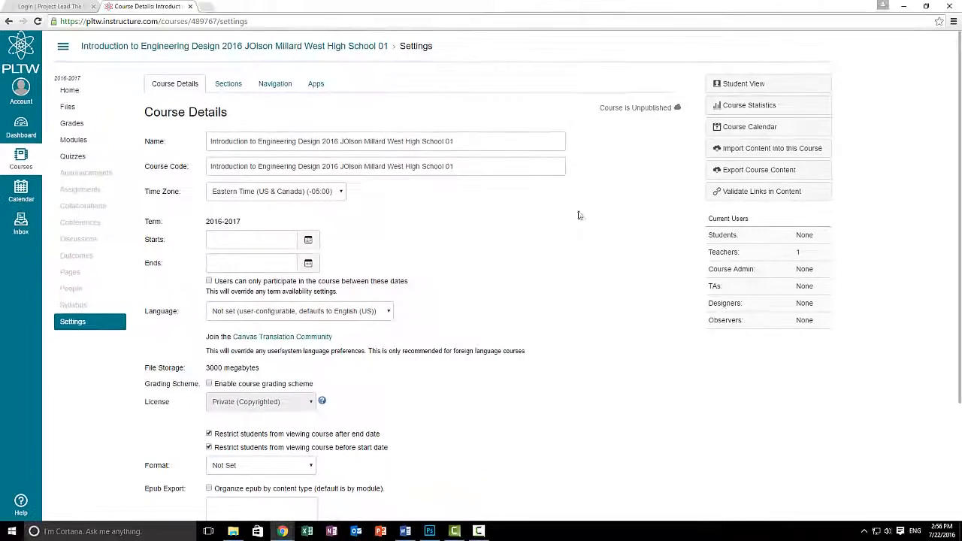
pyautogui.click(741, 173)
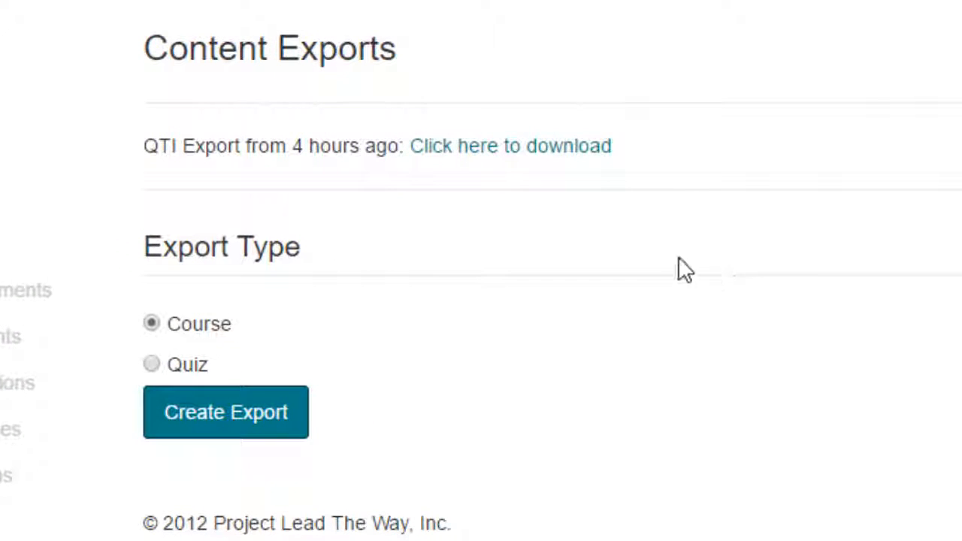
pyautogui.click(153, 366)
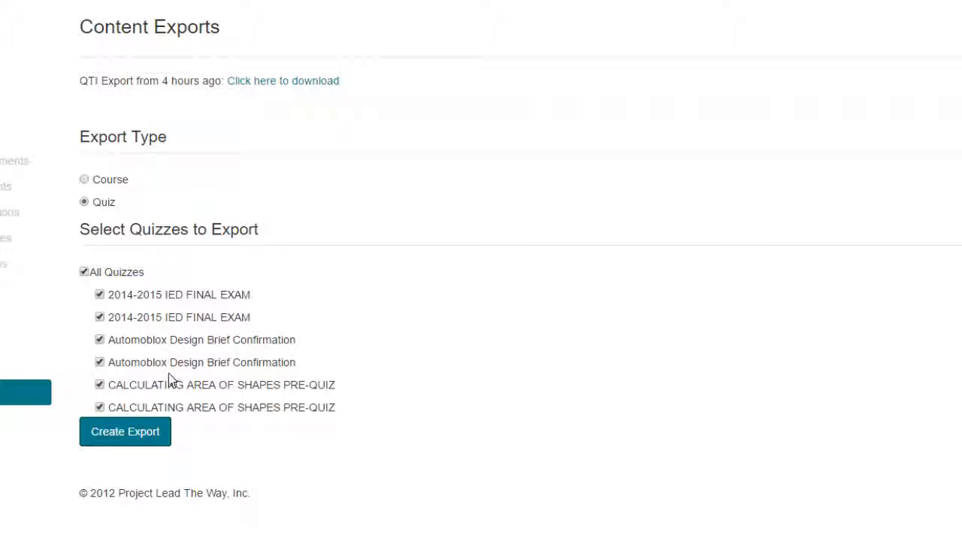
pyautogui.scroll(-5, 194, 363)
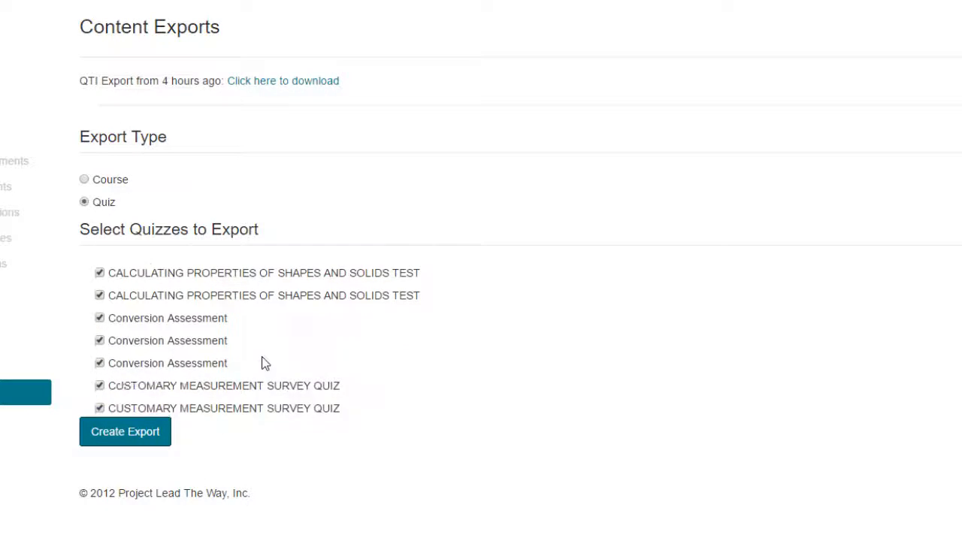
pyautogui.scroll(-5, 265, 363)
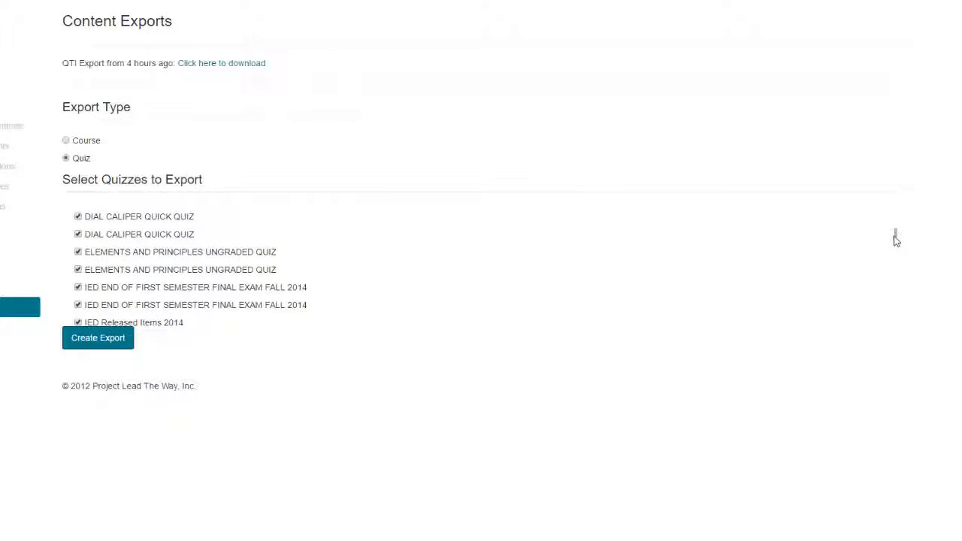
pyautogui.moveTo(895, 239); pyautogui.dragTo(894, 209)
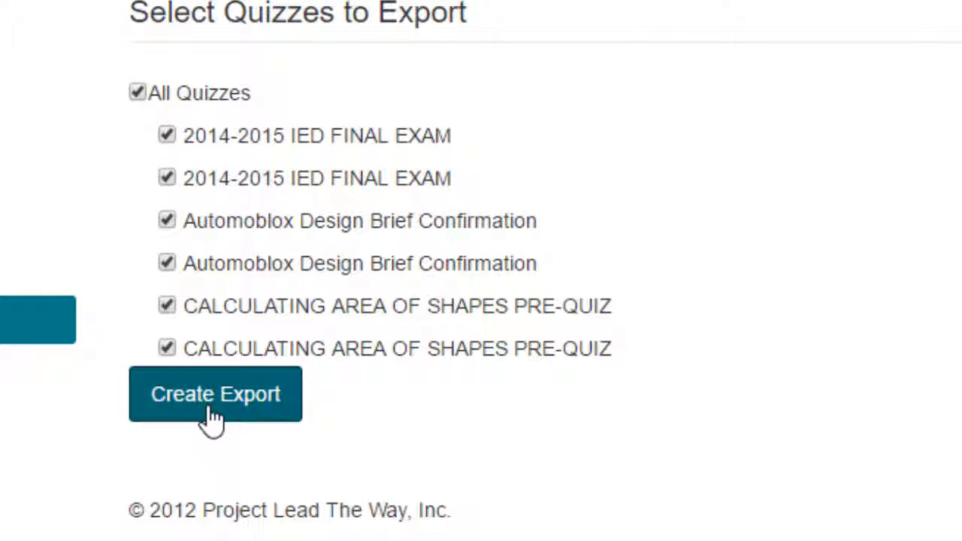
pyautogui.click(214, 405)
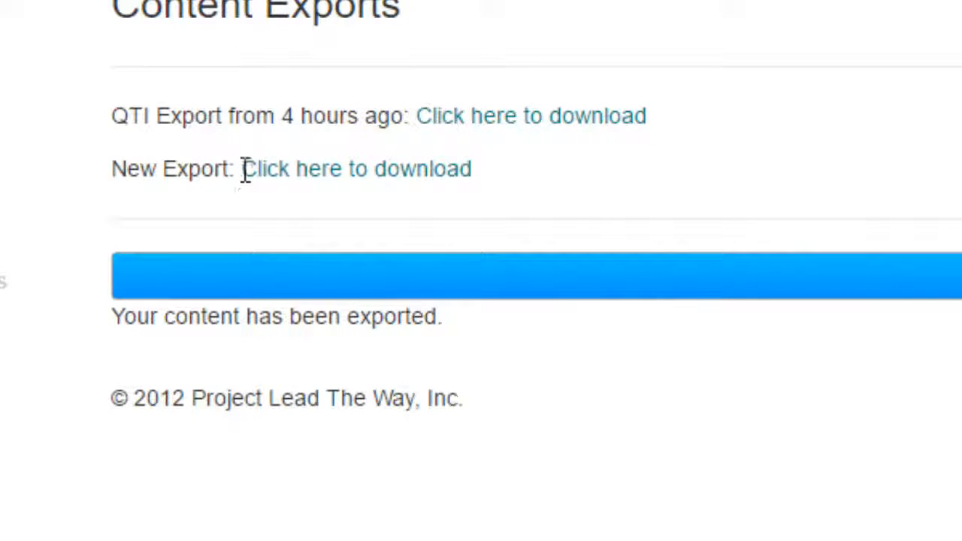
# Download the new export and show the downloaded zip file in its folder
pyautogui.click(331, 173)
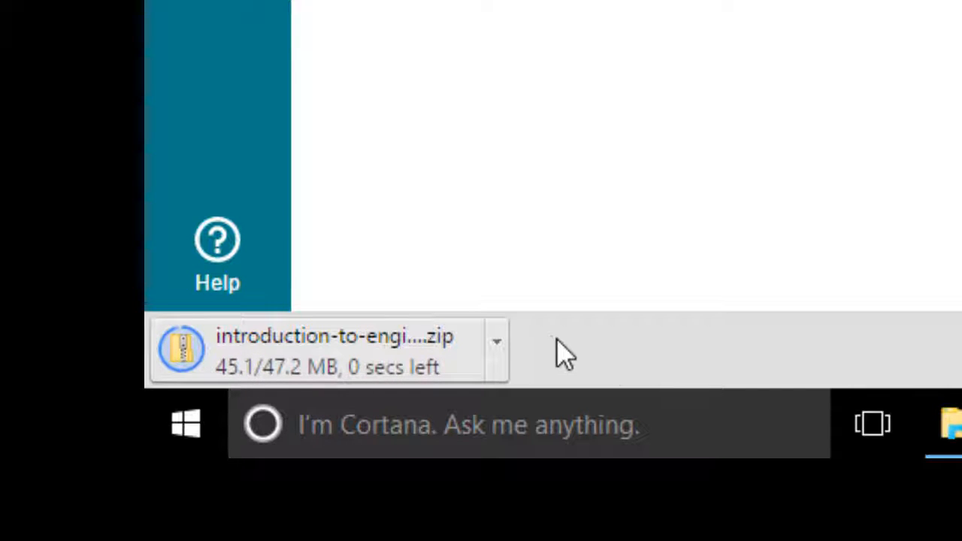
pyautogui.click(497, 345)
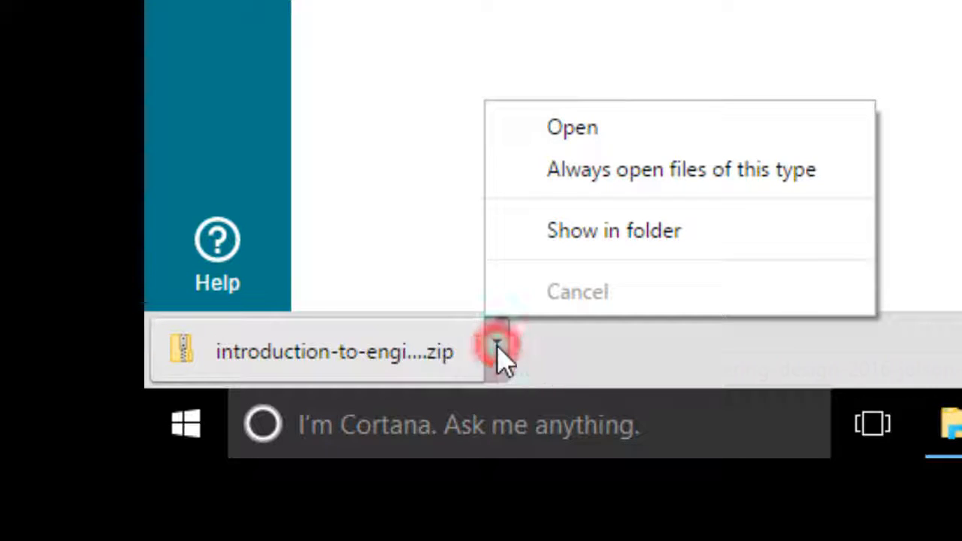
pyautogui.click(619, 236)
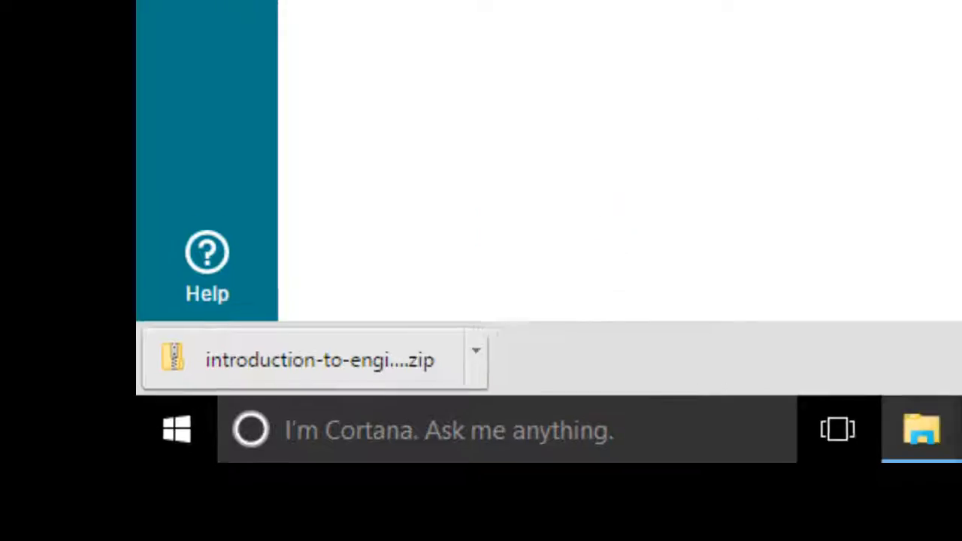